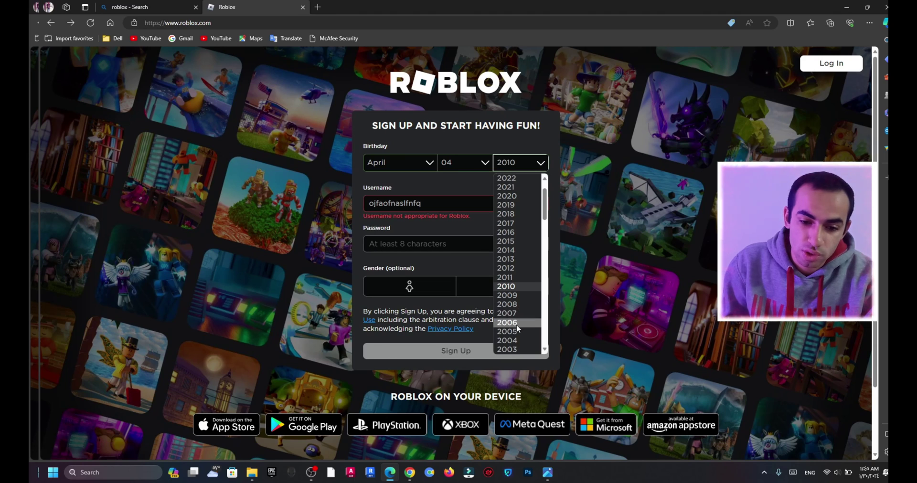
Step: Set the birth year in the sign-up form and enter the account password
scroll(513, 343, "down", 2)
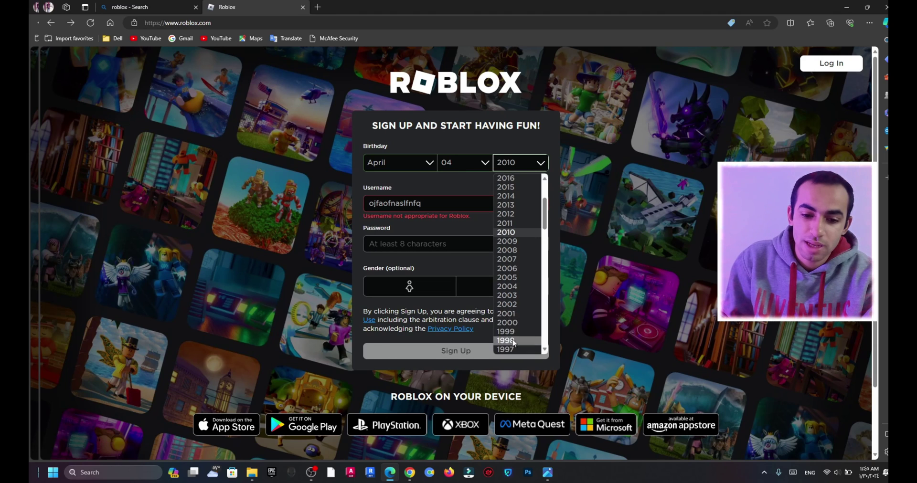
left_click(513, 313)
left_click(401, 245)
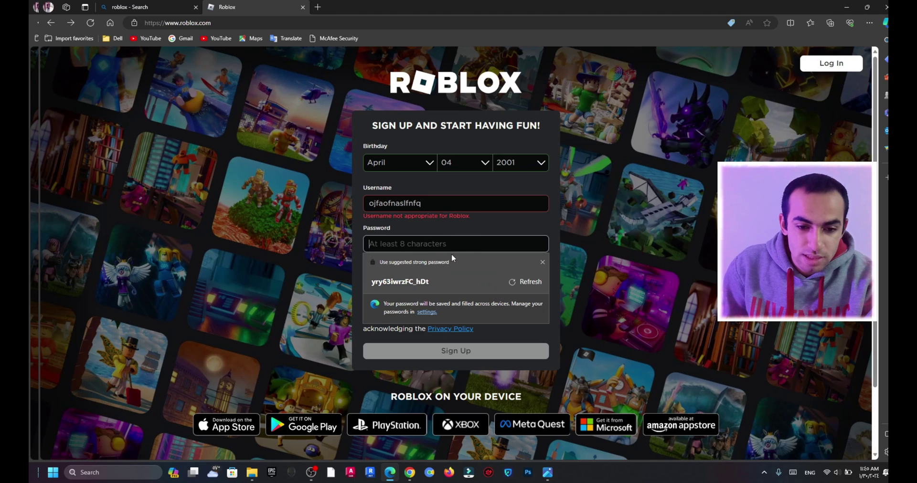
type("•••••••••••")
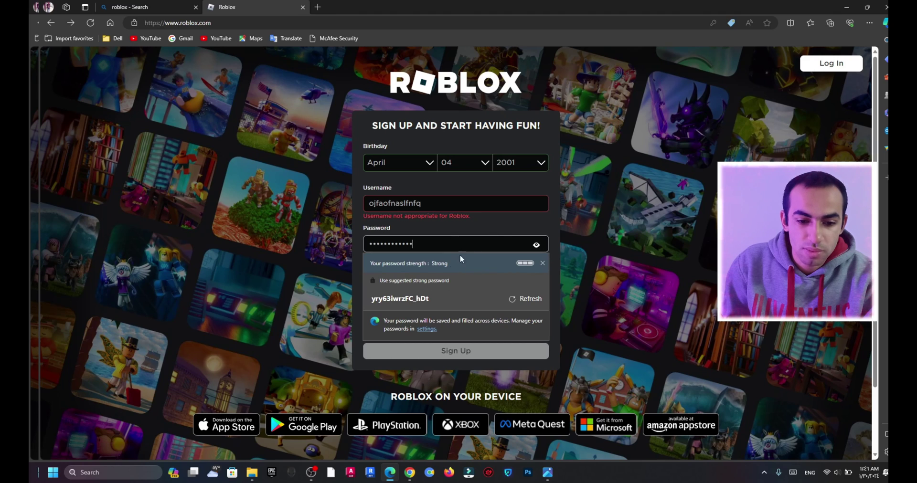
type("••")
key("shift+Tab")
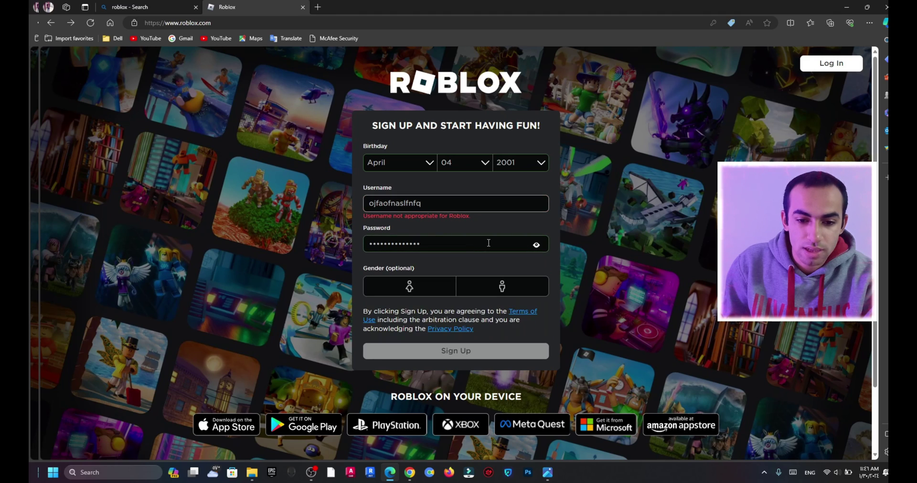
Step: Reveal the entered password to check it, hide it again, and select the male gender option
left_click(536, 248)
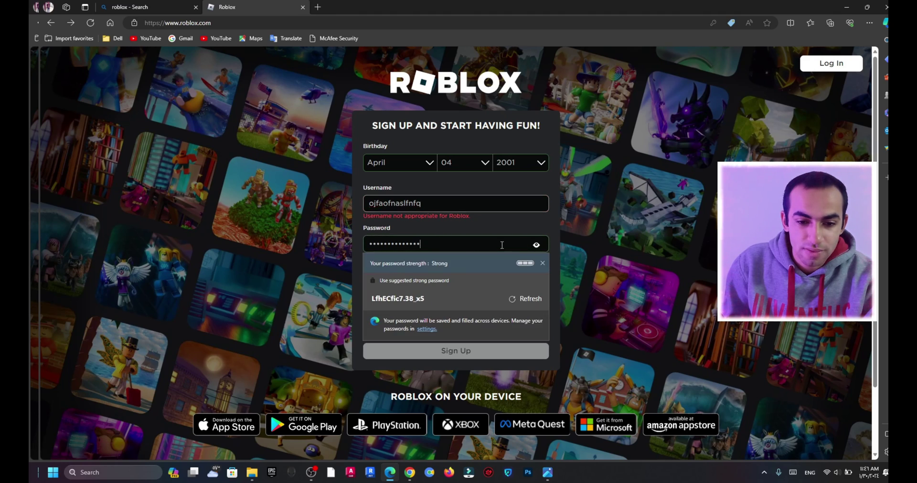
left_click(535, 247)
left_click_drag(427, 244, 356, 241)
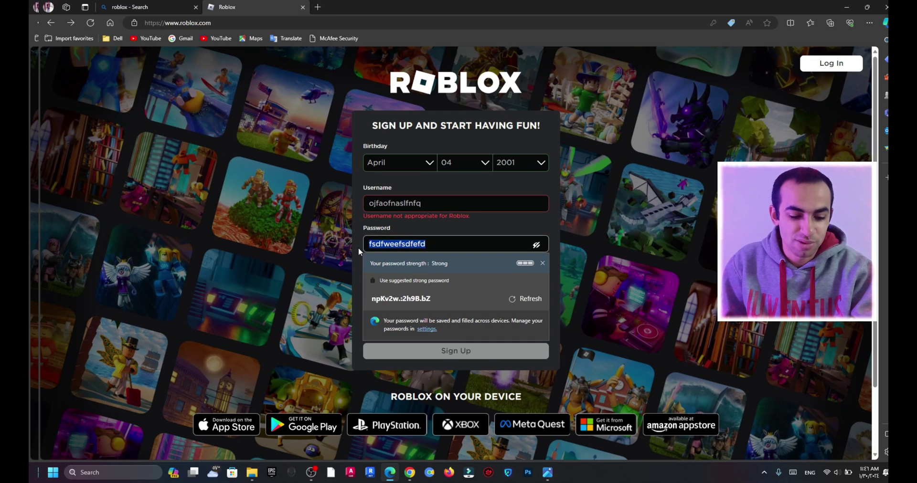
left_click(536, 245)
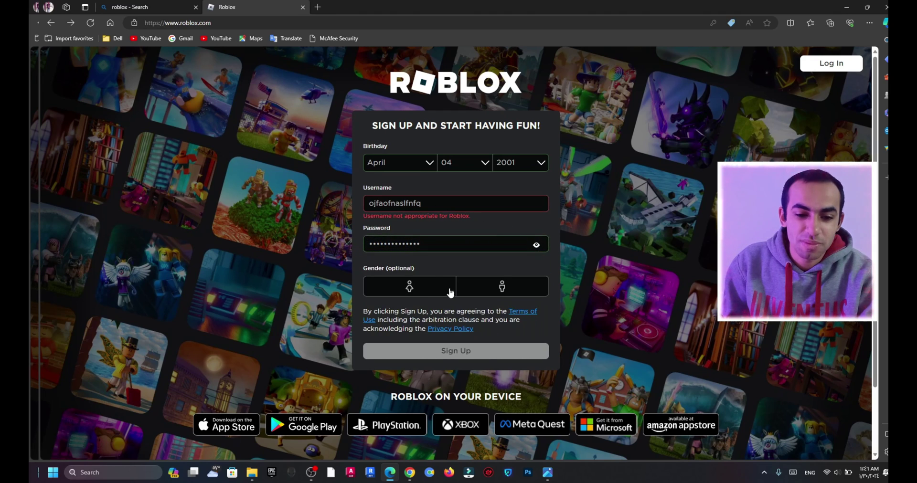
left_click(502, 289)
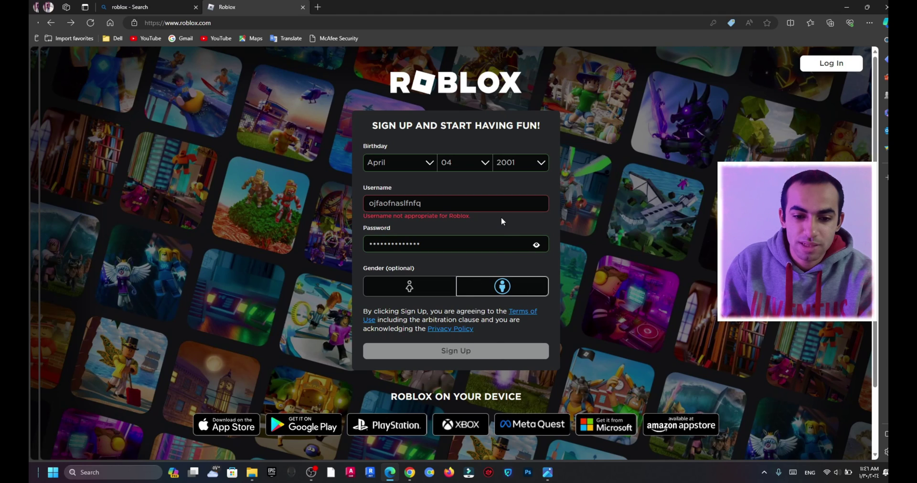
Step: Replace the rejected username in the sign-up form with Dioed_13
left_click(368, 209)
type("wedw")
key("ctrl+a")
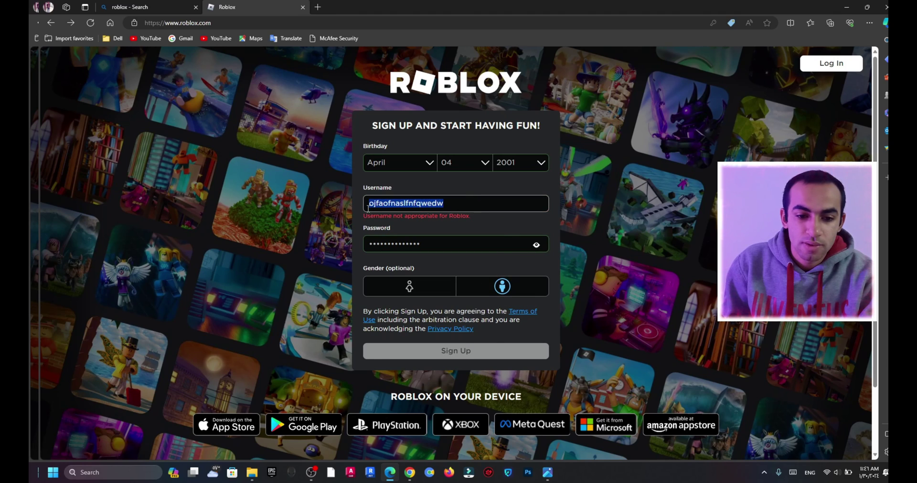
type("DSAKLDL")
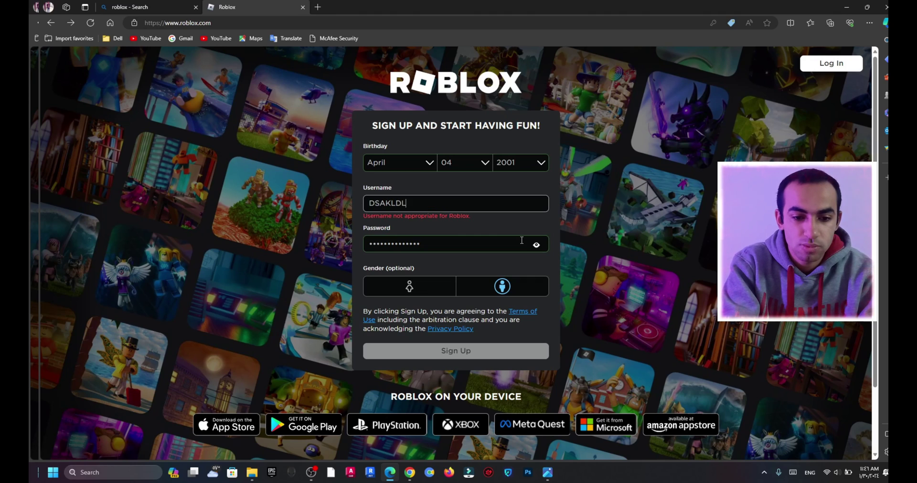
key("BackSpace")
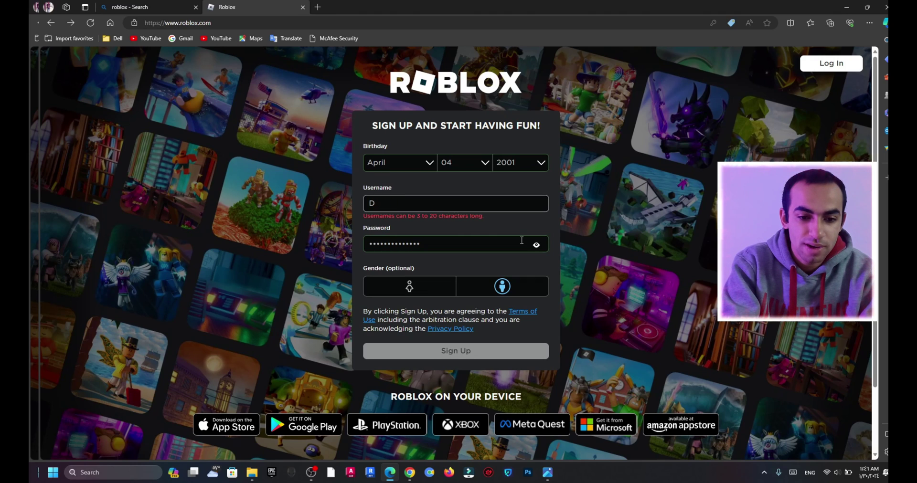
type("ioed")
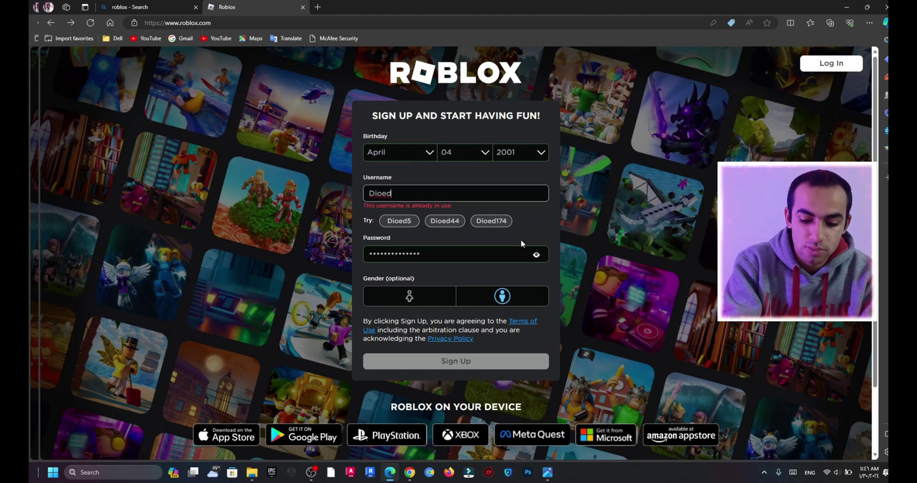
type("_13")
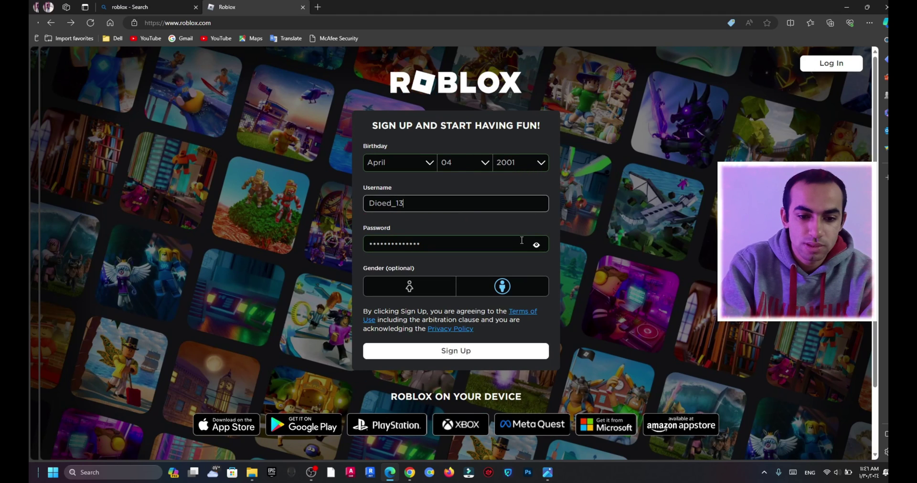
Step: Submit the completed sign-up form to create the Roblox account
left_click(448, 241)
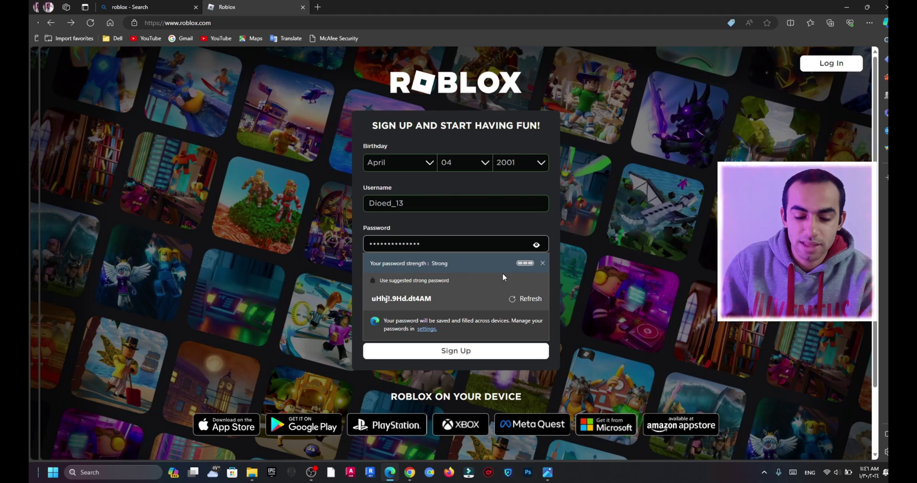
left_click(476, 349)
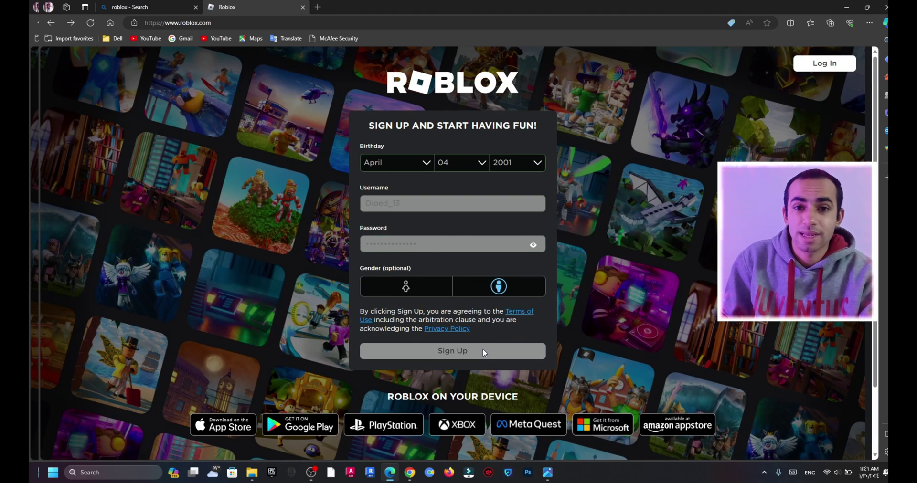
left_click(812, 68)
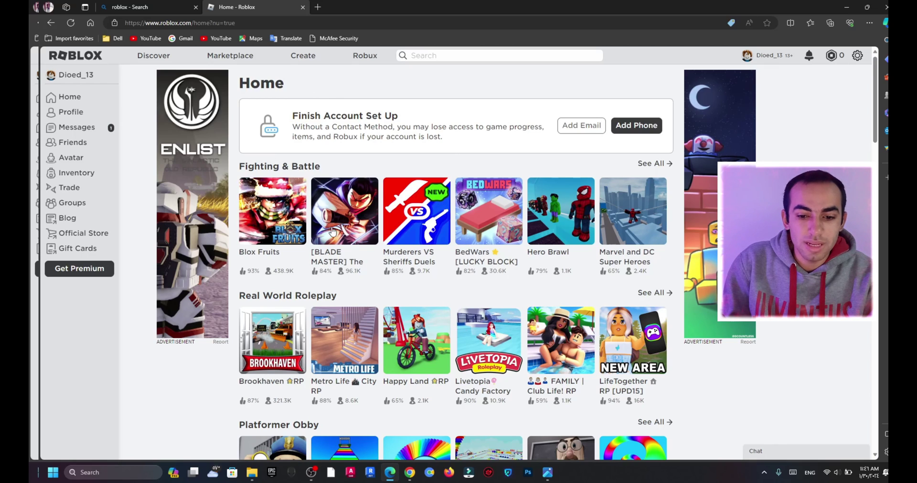
Step: Launch Brookhaven RP from its game page and download the Roblox installer it offers
left_click(283, 338)
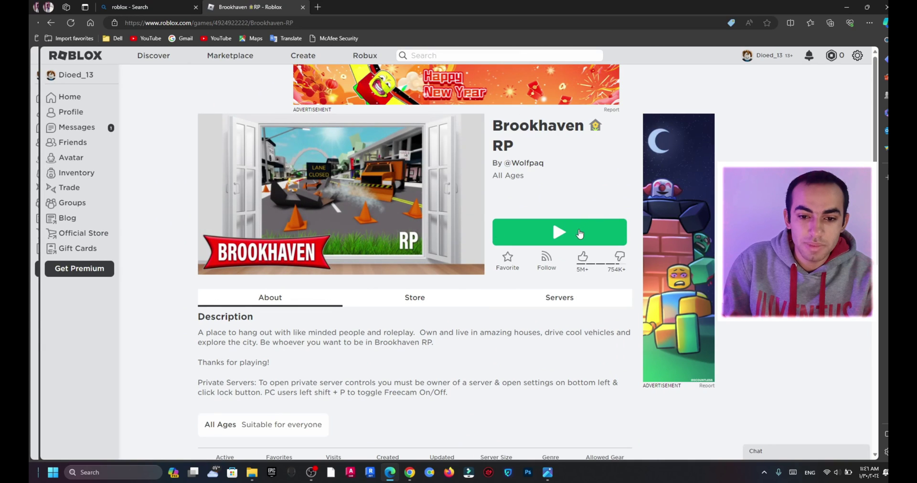
left_click(578, 233)
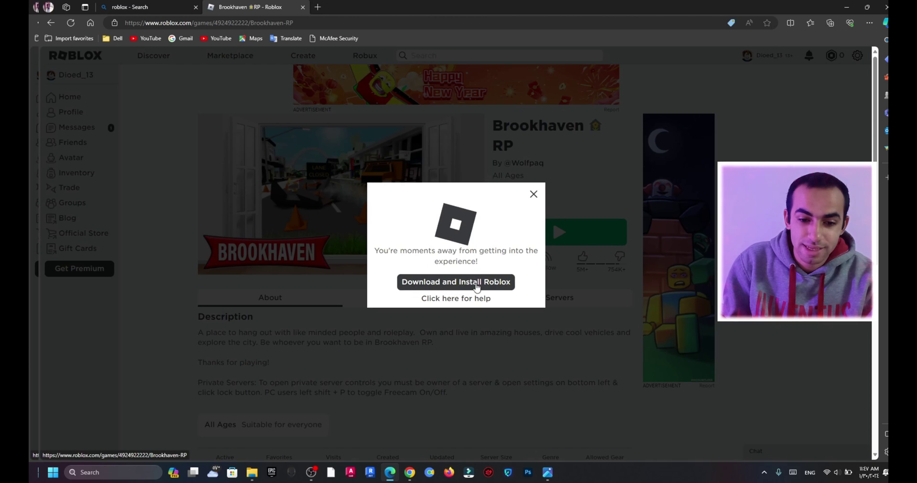
left_click(506, 286)
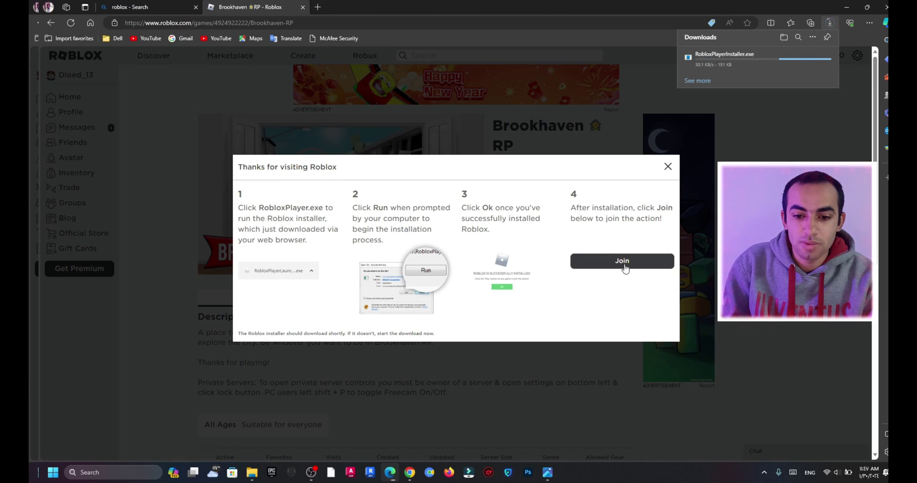
Step: Resume the interrupted RobloxPlayerInstaller.exe download and run the downloaded installer
mouse_move(717, 62)
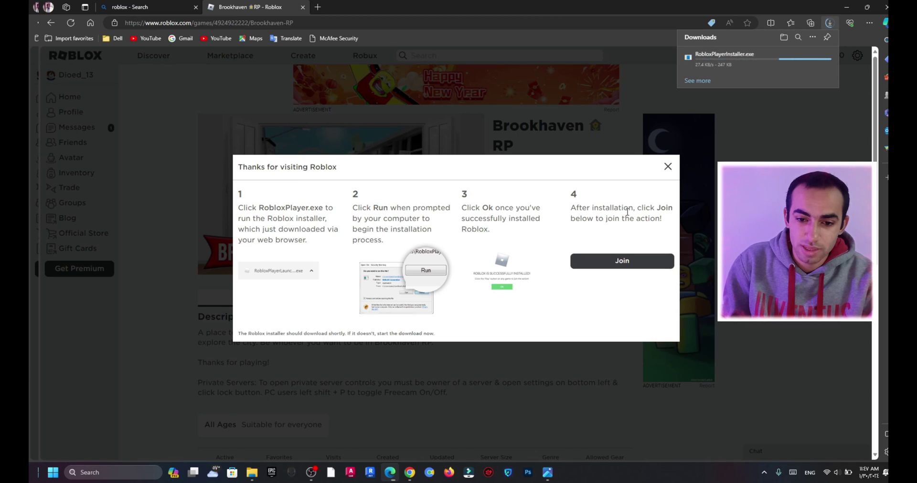
mouse_move(734, 76)
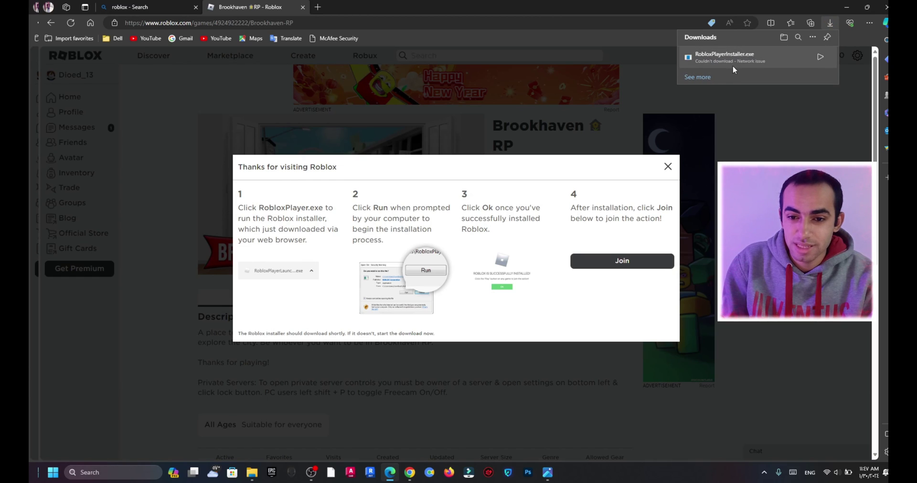
left_click(820, 57)
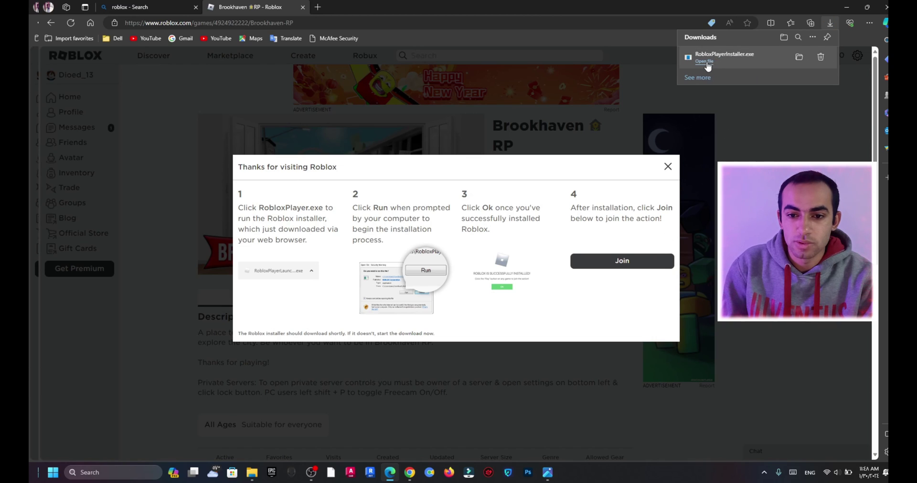
left_click(702, 61)
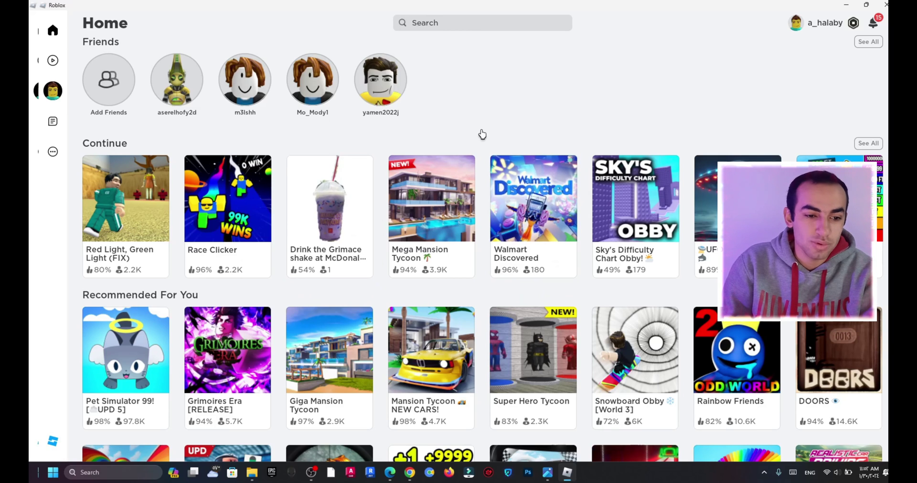
Step: Open Red Light, Green Light (FIX) from the Continue row in the Roblox desktop app and start playing it
scroll(334, 139, "down", 1)
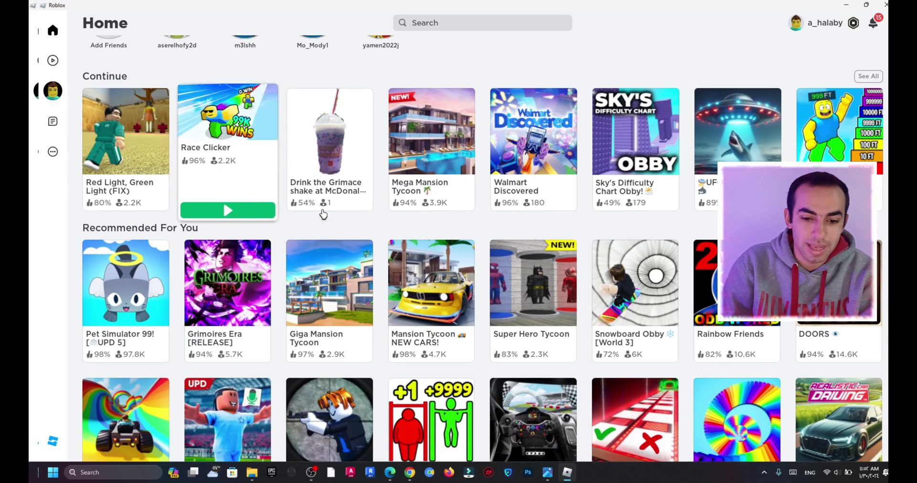
left_click(163, 130)
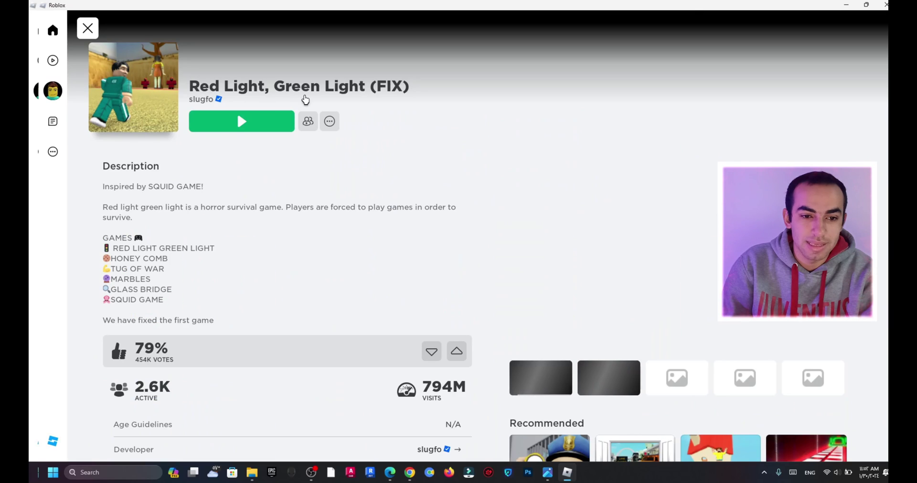
left_click(249, 123)
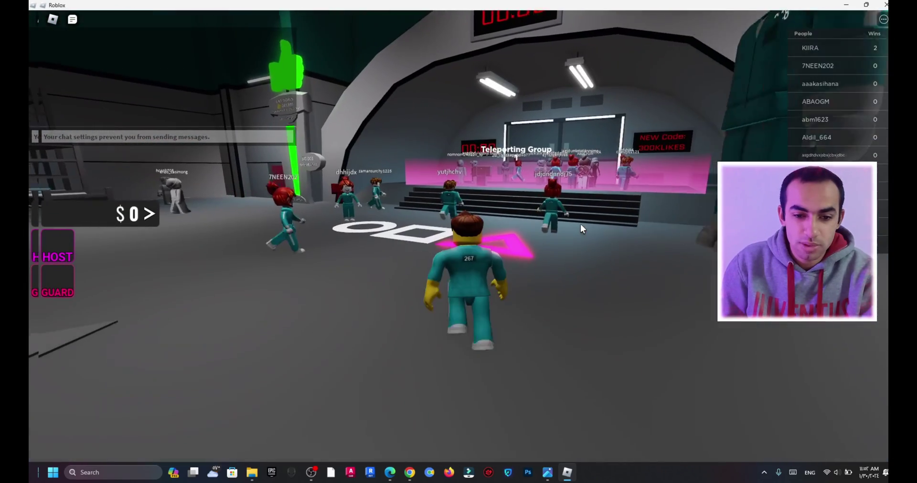
Step: Walk the character around the game lobby near the floor shapes while turning the camera
key("w")
key("Left")
key("Left")
key("Left")
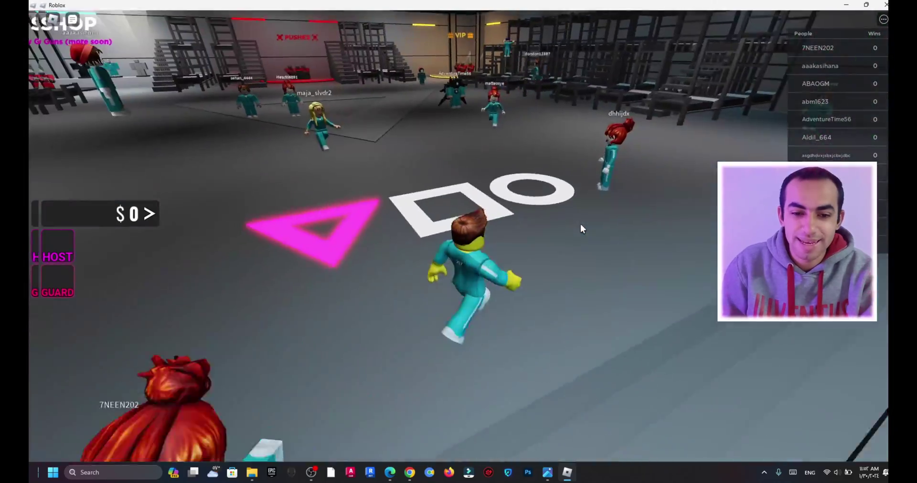
key("w")
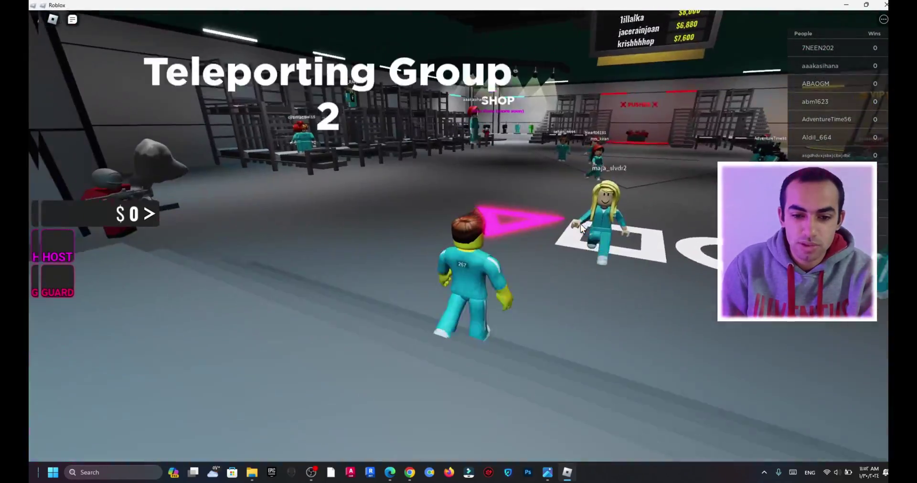
key("w")
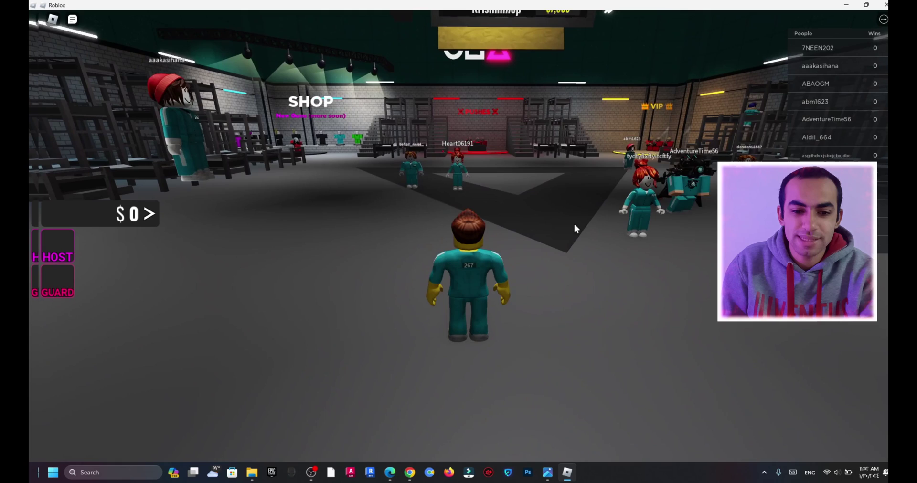
Step: Leave the running game, confirm leaving, and close its details page to return to Home
key("Escape")
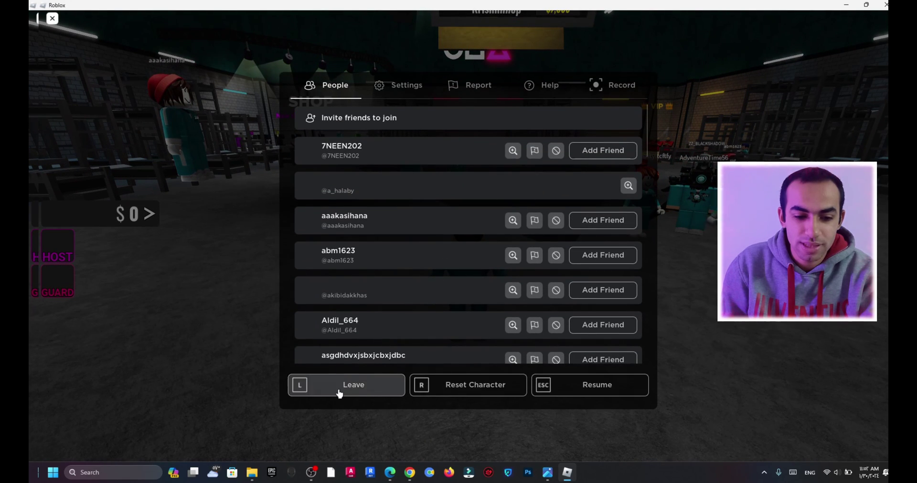
left_click(343, 396)
left_click(440, 211)
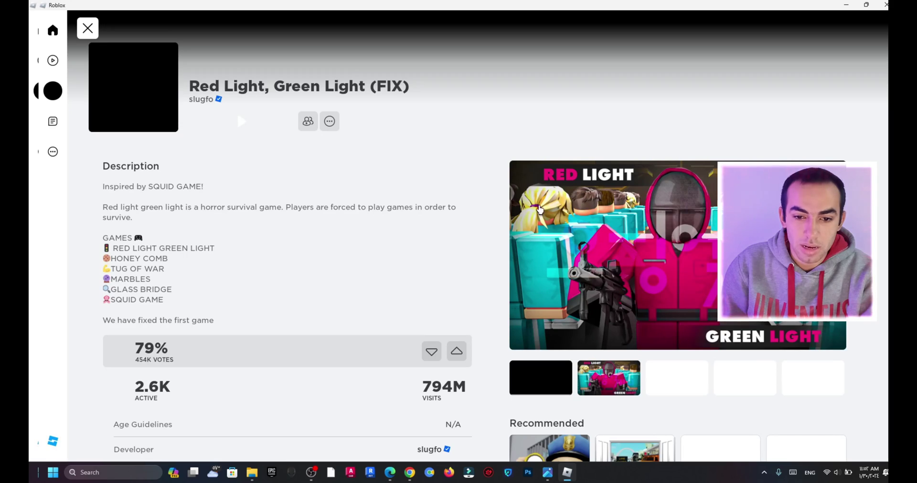
left_click(86, 35)
Step: Browse the recommended games listed further down the Home page
scroll(204, 271, "down", 7)
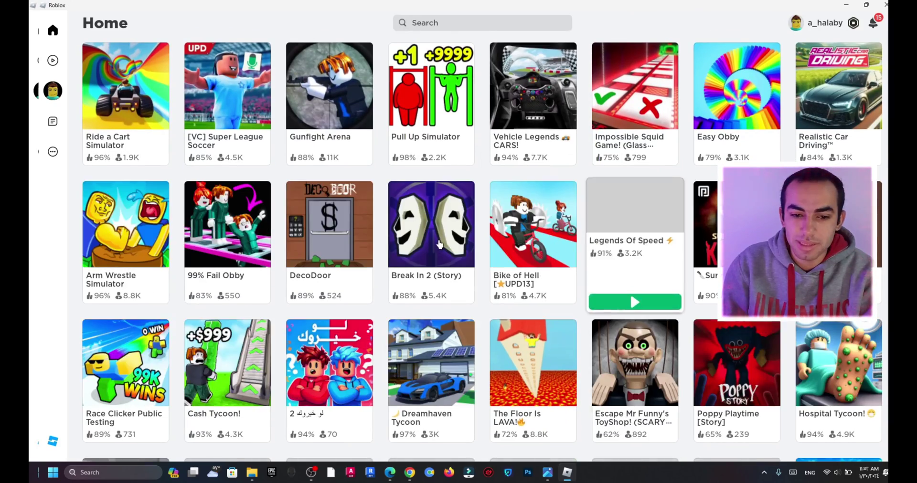
scroll(489, 249, "down", 5)
scroll(489, 249, "down", 5)
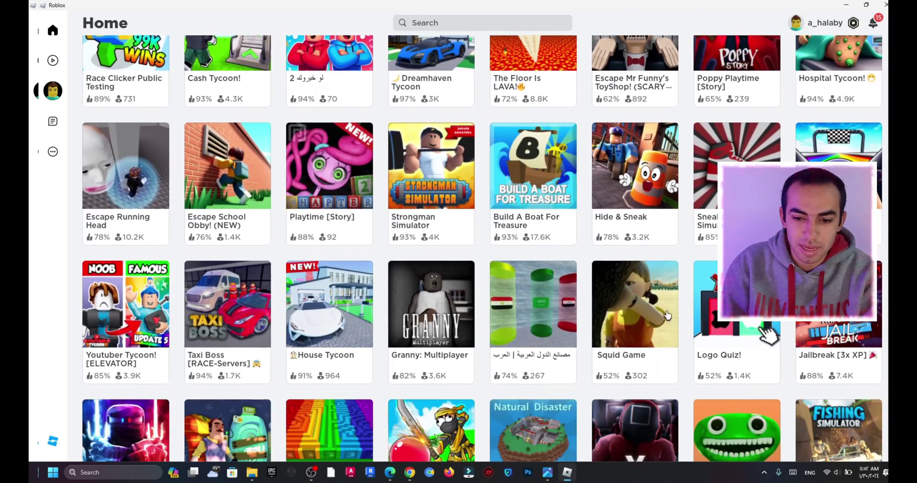
scroll(288, 332, "down", 15)
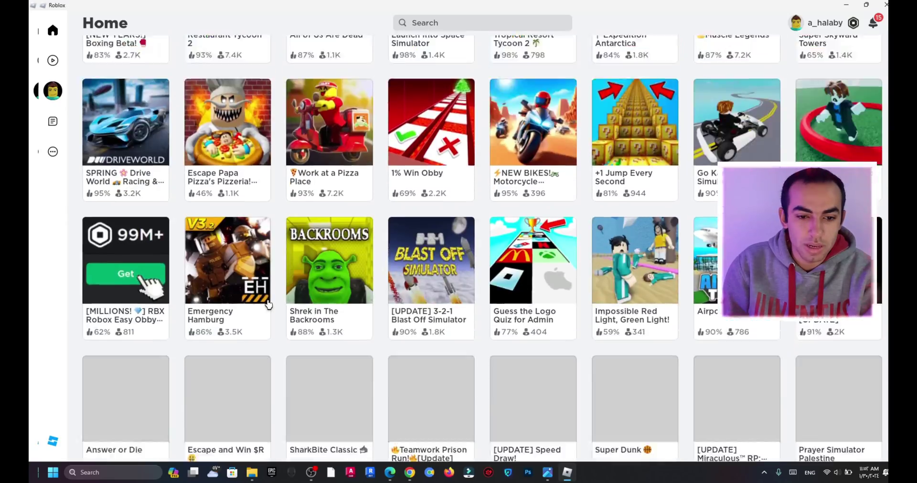
scroll(281, 303, "down", 12)
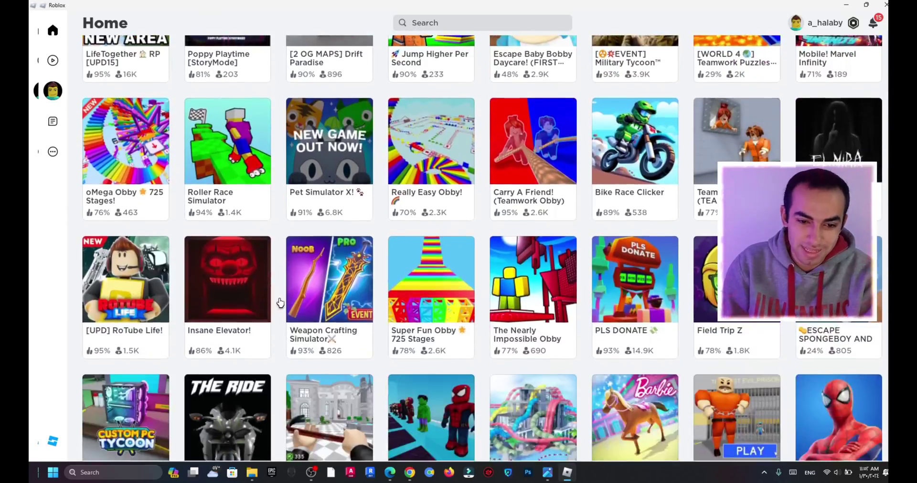
Step: Look through the remaining recommended games down to the Sponsored row, and return to the Friends, Continue and Recommended For You rows
scroll(280, 303, "down", 15)
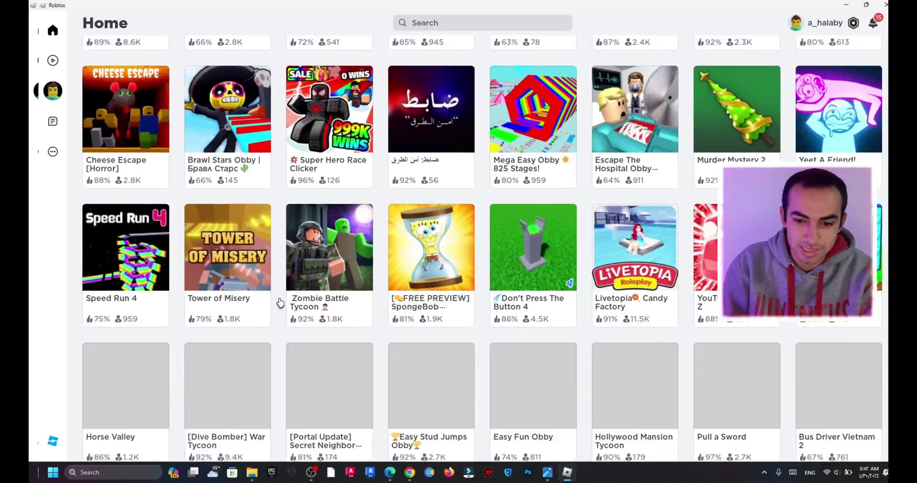
scroll(280, 303, "down", 8)
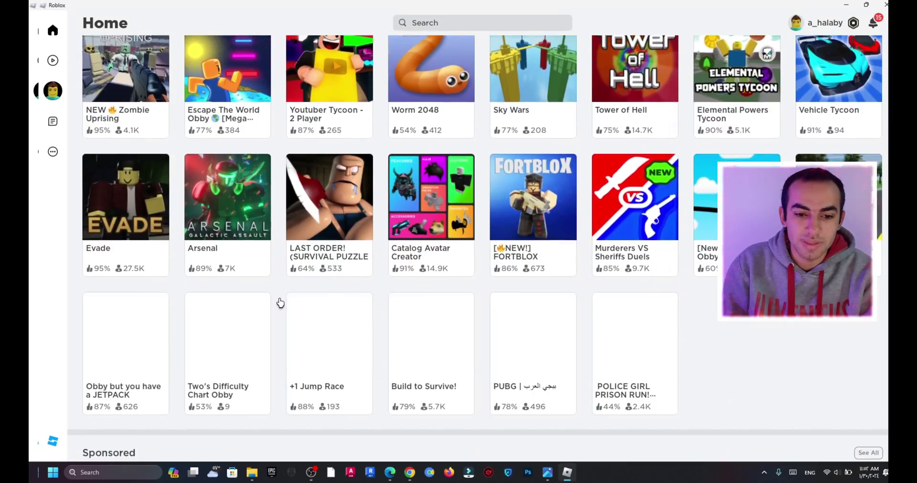
scroll(281, 303, "up", 3)
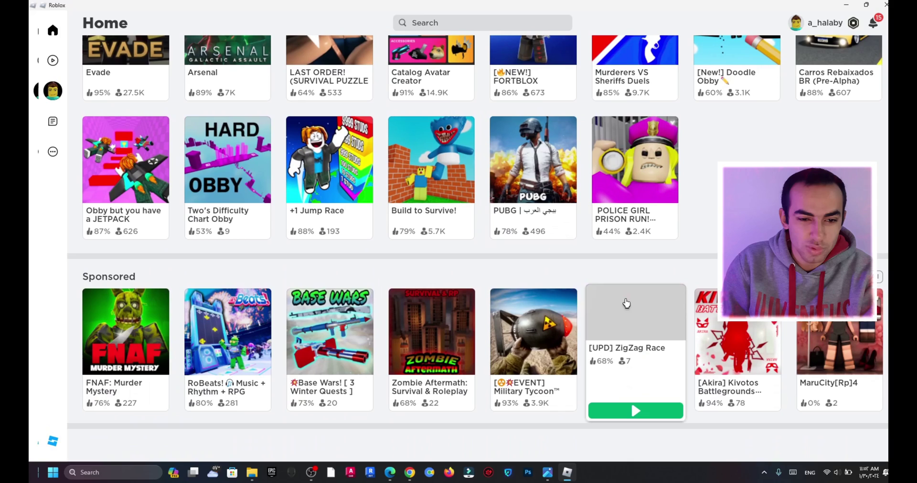
scroll(707, 251, "up", 5)
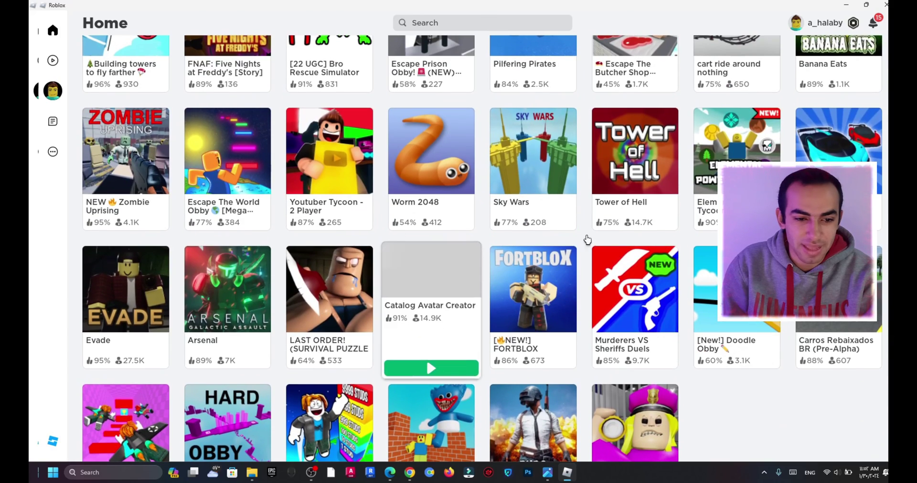
scroll(587, 239, "up", 15)
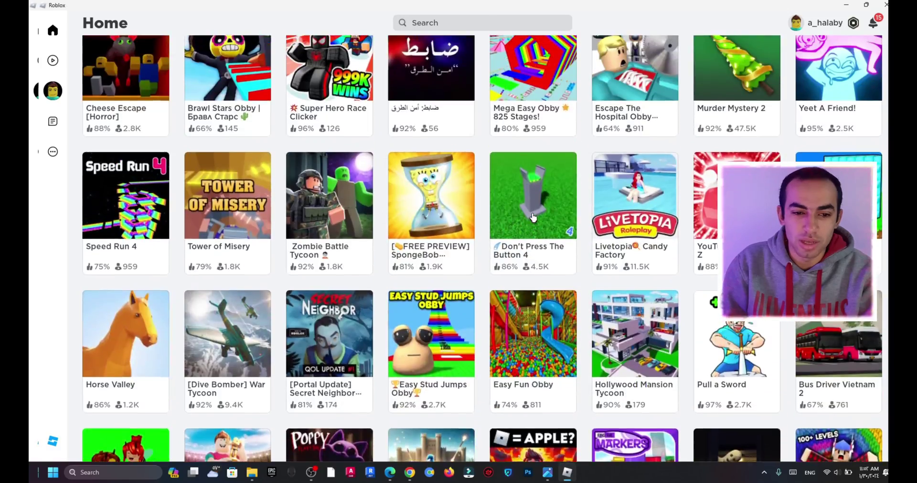
scroll(533, 218, "up", 20)
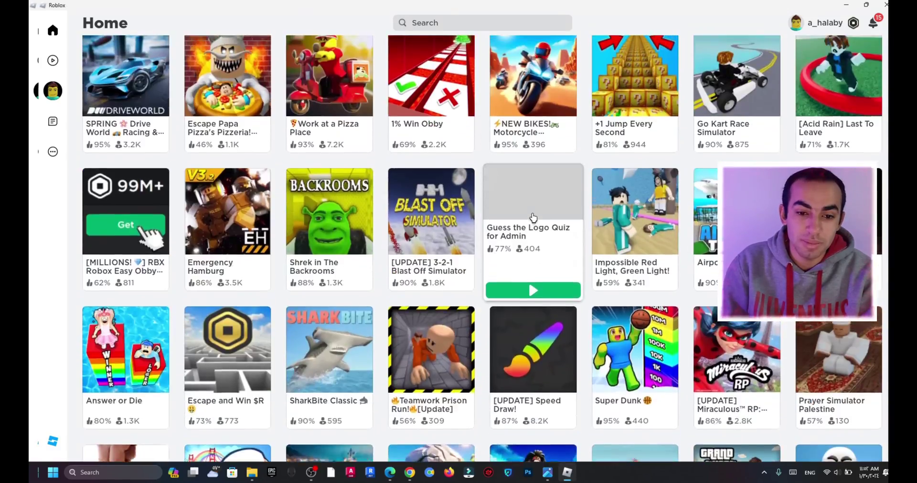
scroll(533, 218, "up", 20)
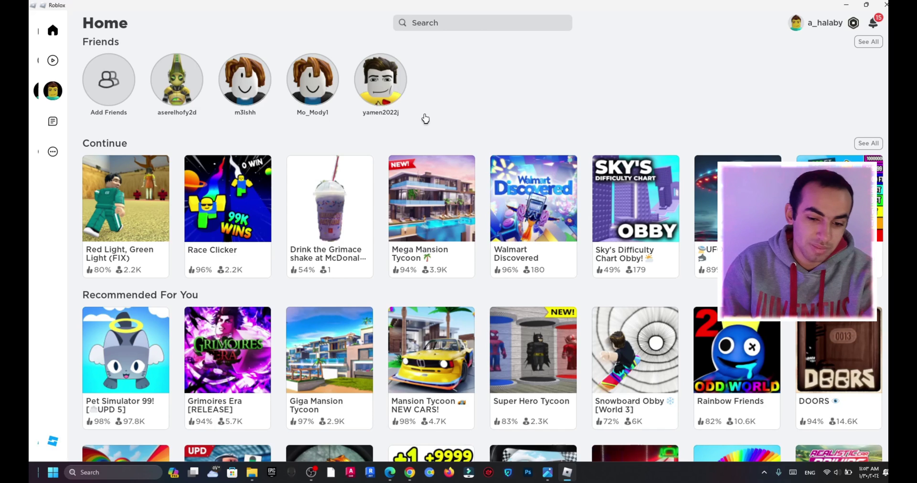
scroll(423, 116, "down", 3)
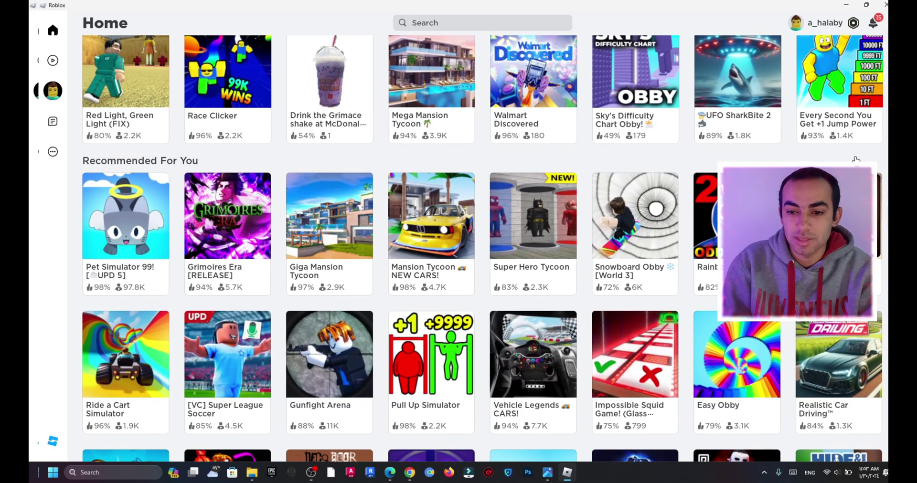